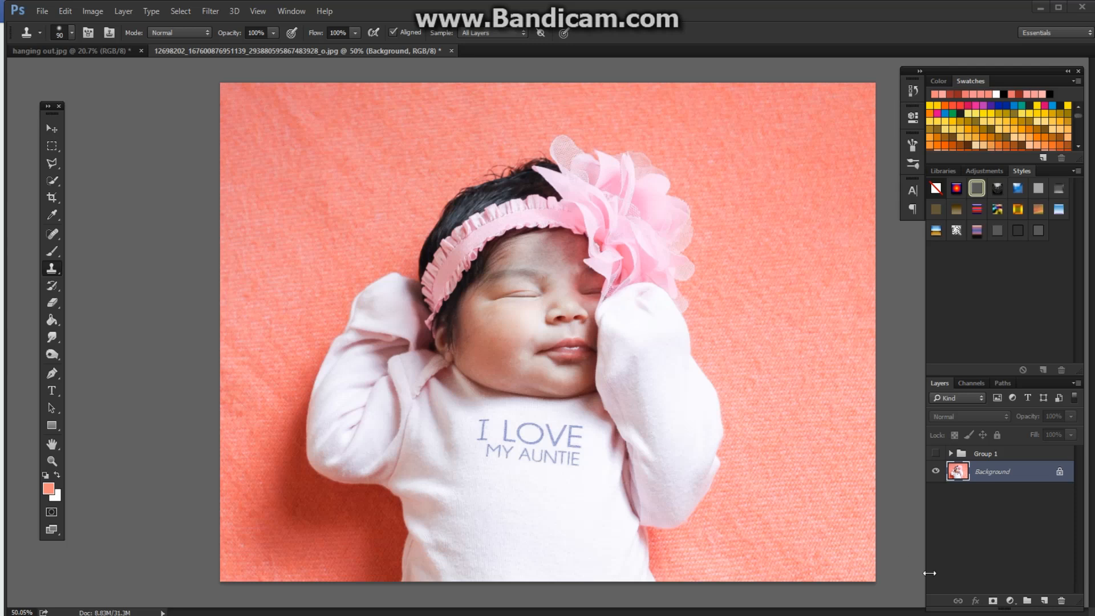
- Show and hide Group 1 to compare the finished pink version with the original photo
left_click(937, 454)
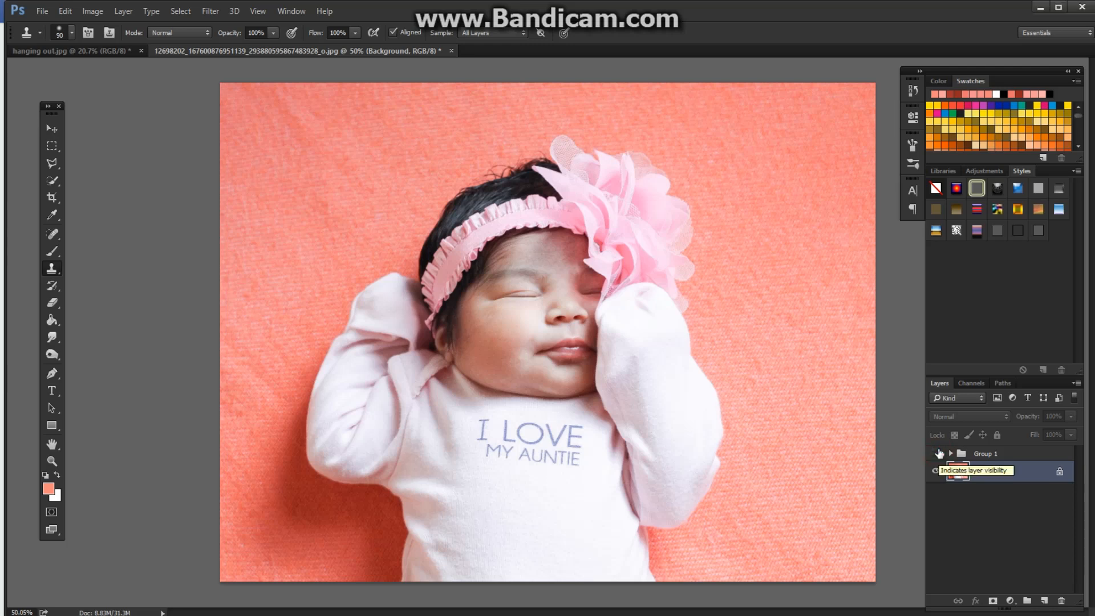
left_click(935, 454)
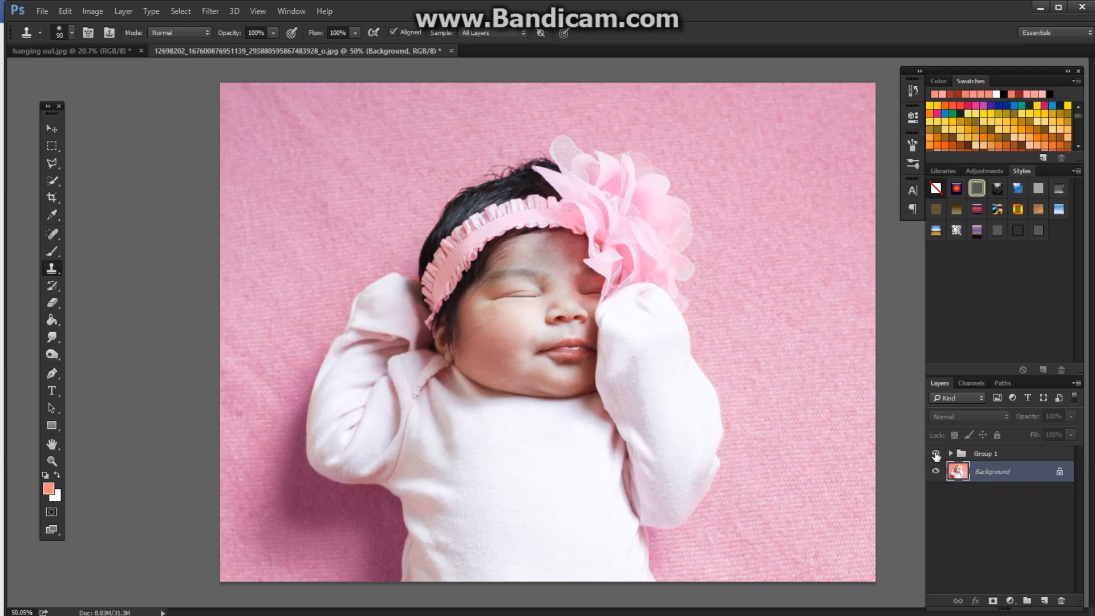
left_click(936, 454)
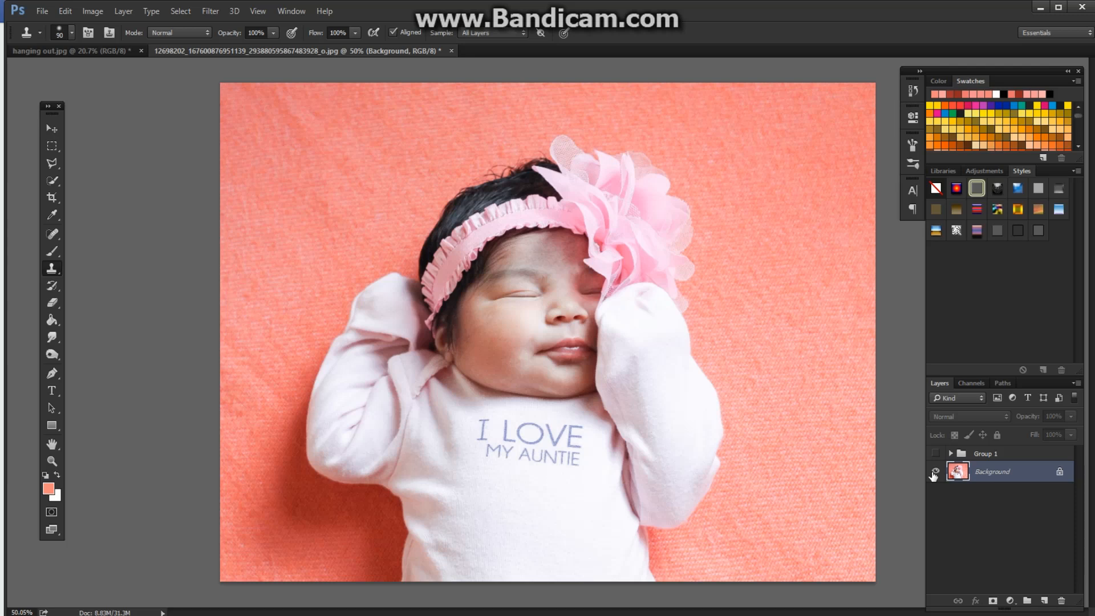
- Duplicate the Background layer and clone clean shirt fabric over the "I LOVE MY AUNTIE" lettering
left_click_drag(977, 482, 1044, 600)
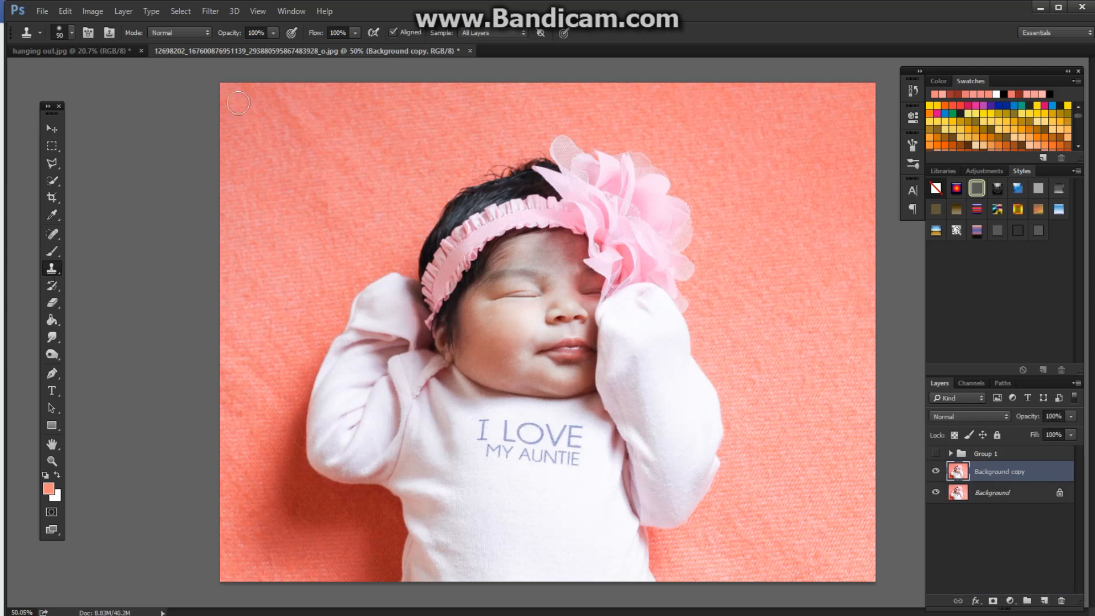
left_click(532, 494, "alt")
left_click(532, 493)
mouse_move(534, 456)
left_mouse_down()
mouse_move(576, 459)
mouse_move(491, 455)
mouse_move(488, 444)
mouse_move(570, 451)
left_mouse_up()
left_click(534, 469, "alt")
left_click(522, 426)
mouse_move(523, 426)
left_mouse_down()
mouse_move(579, 432)
mouse_move(579, 442)
mouse_move(552, 432)
mouse_move(566, 431)
mouse_move(481, 427)
mouse_move(492, 440)
mouse_move(484, 421)
mouse_move(498, 451)
left_mouse_up()
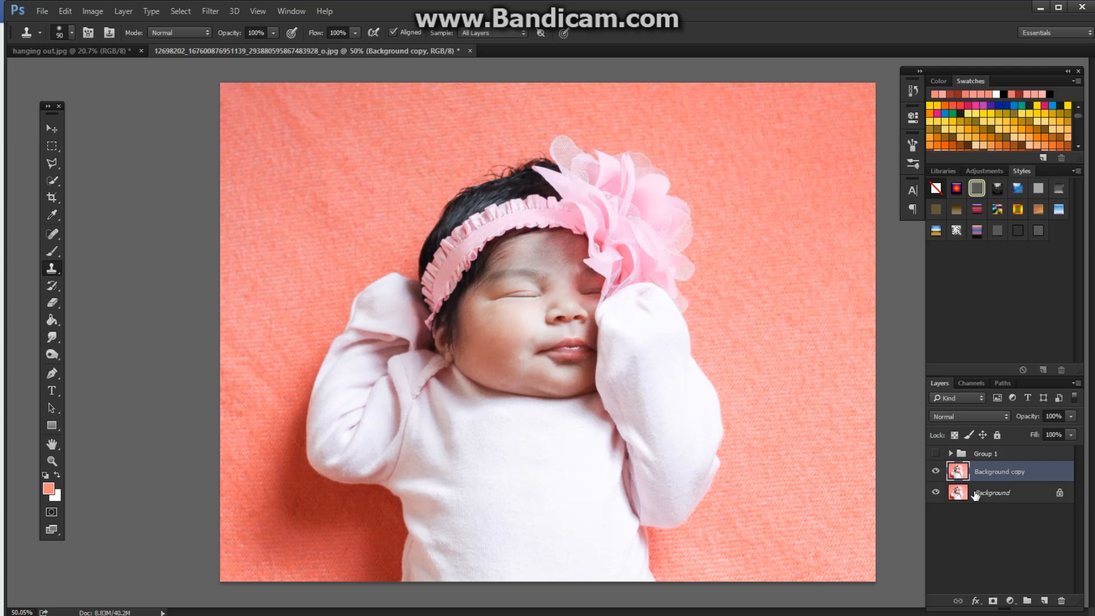
- Duplicate the retouched Background copy layer and begin a Color Range selection sampled from the orange blanket
left_click_drag(966, 471, 1045, 601)
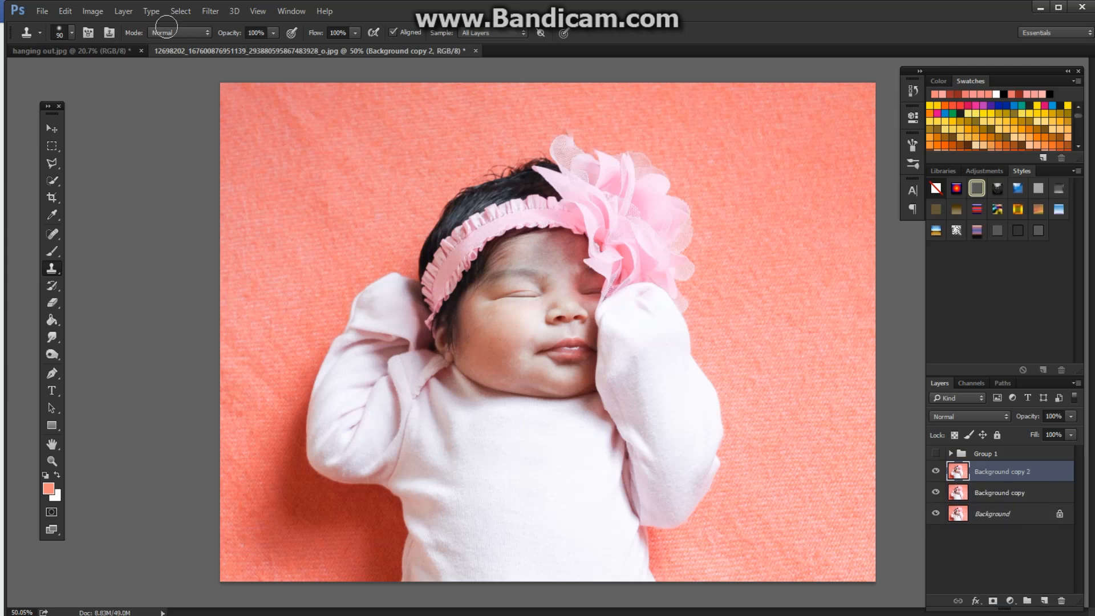
left_click(180, 11)
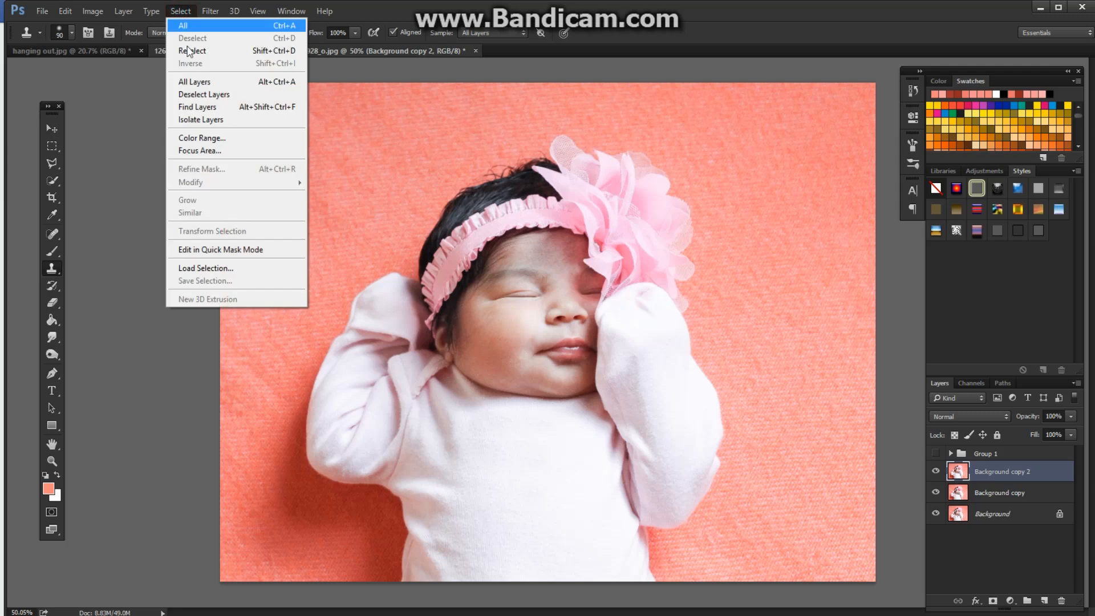
left_click(199, 138)
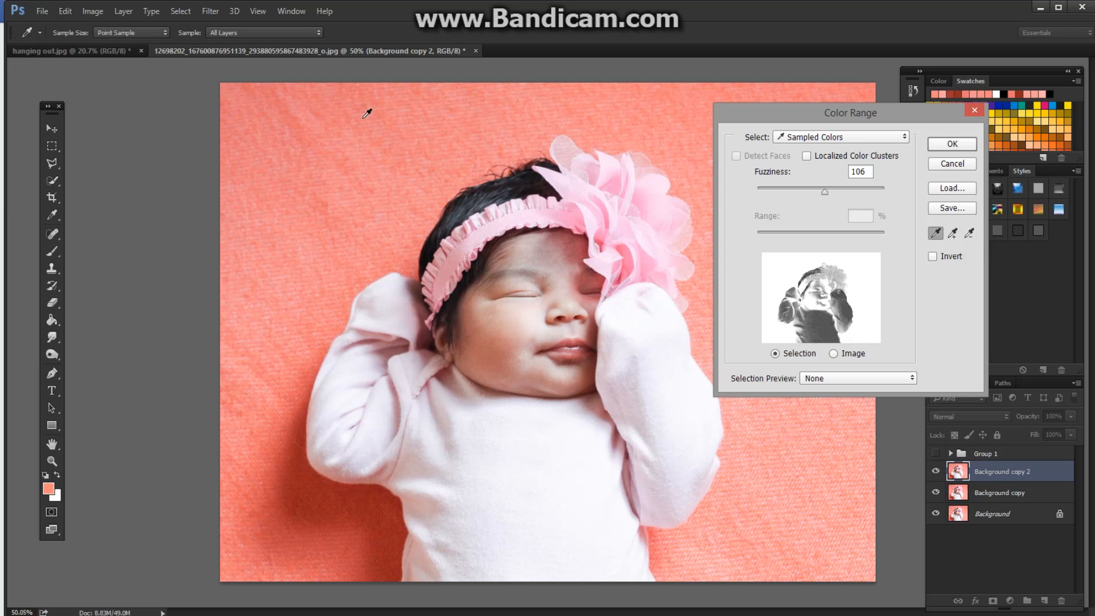
left_click(317, 140)
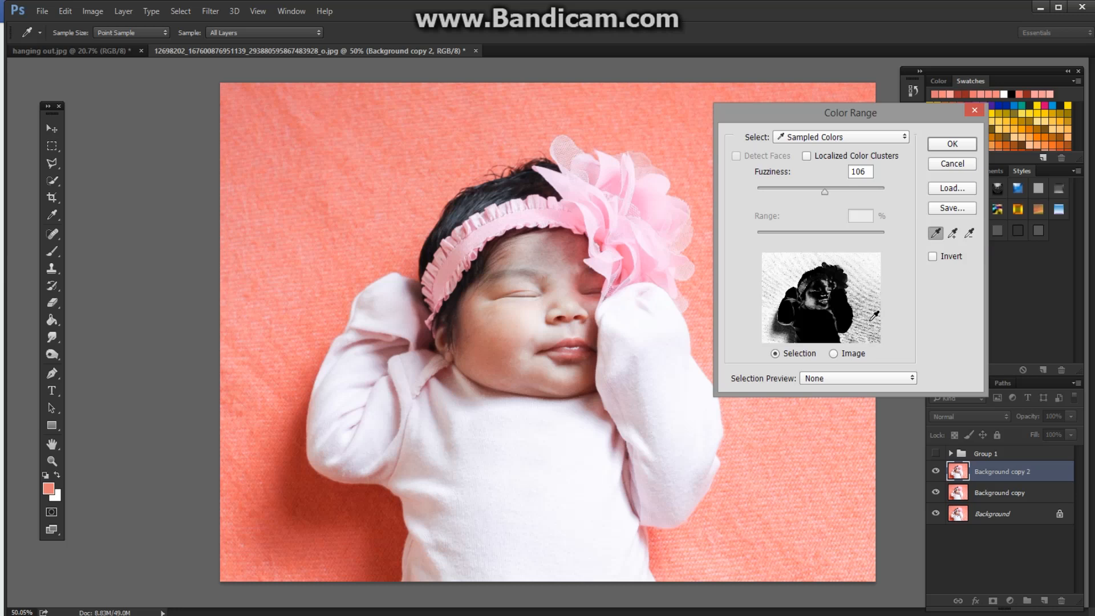
- Add more orange tones to the Color Range sample from the blanket's upper-left and lower-right areas
left_click(952, 233)
left_click(317, 260)
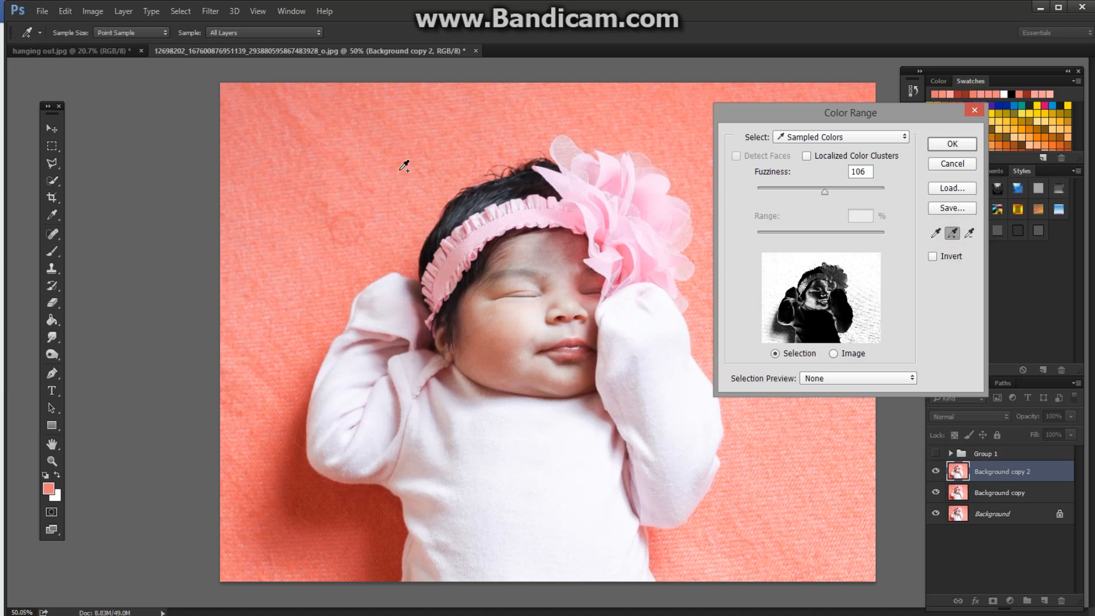
left_click(370, 170)
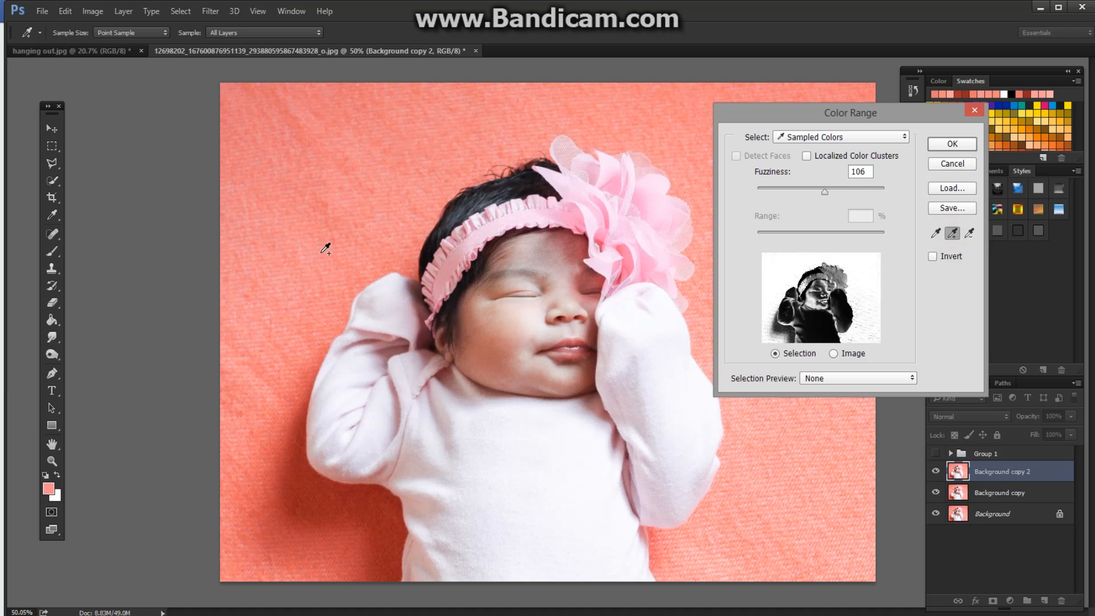
left_click(849, 422)
left_click(804, 581)
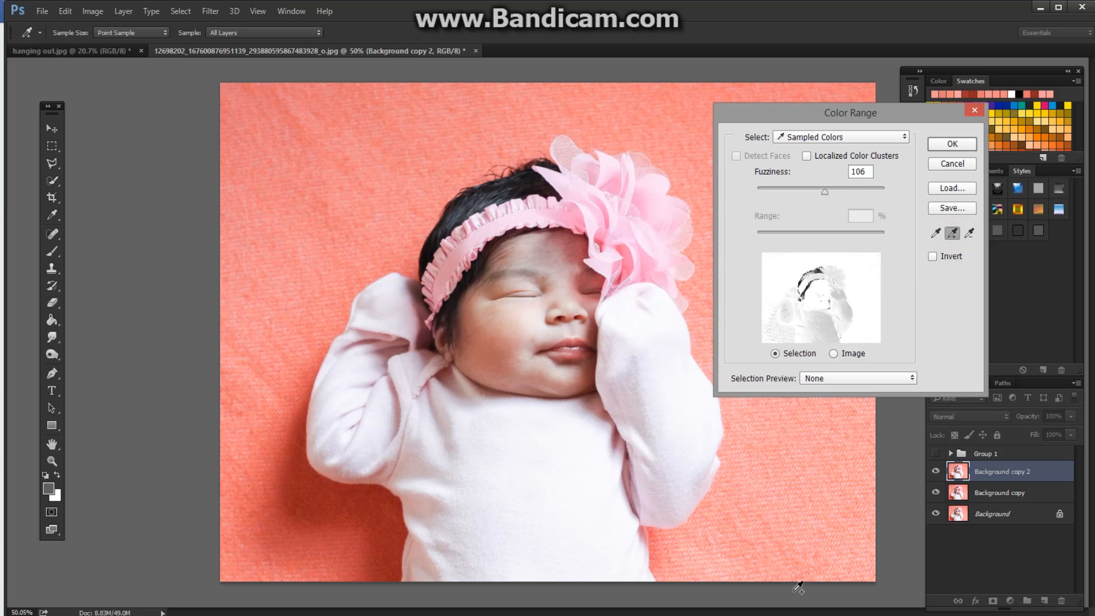
- Add the shaded lower-left and lighter upper-left blanket tones to the sample and accept the Color Range selection
left_click(359, 522)
left_click(343, 551)
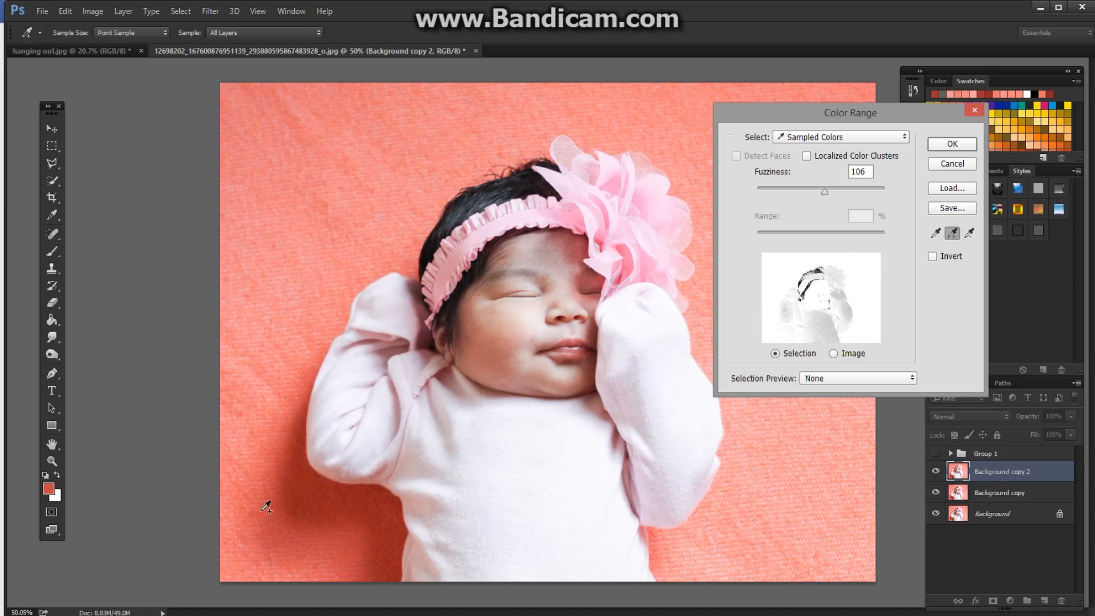
left_click(278, 564)
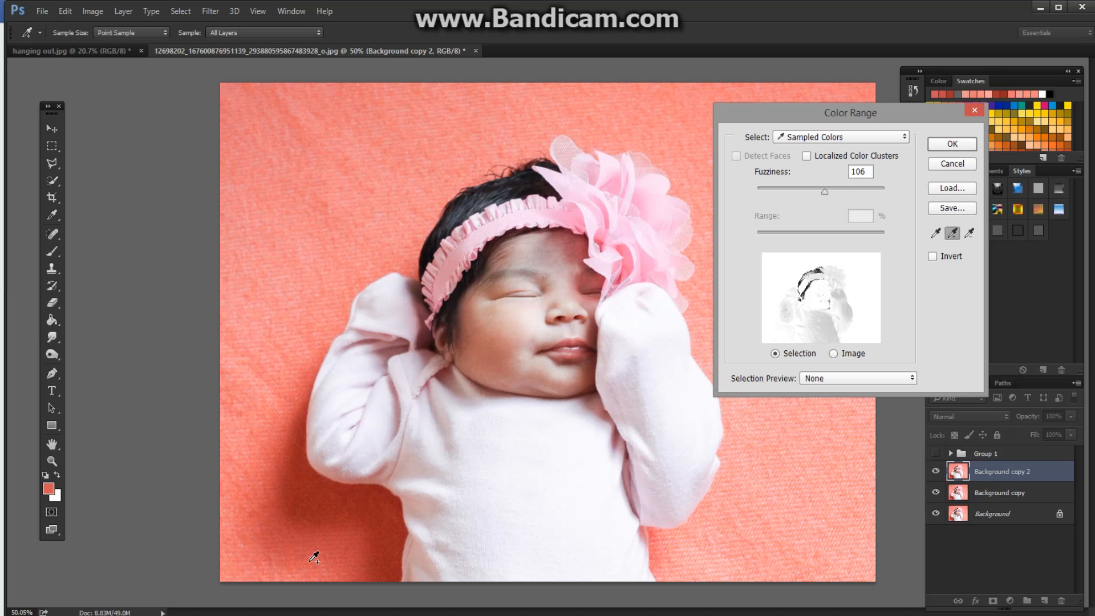
left_click(340, 172)
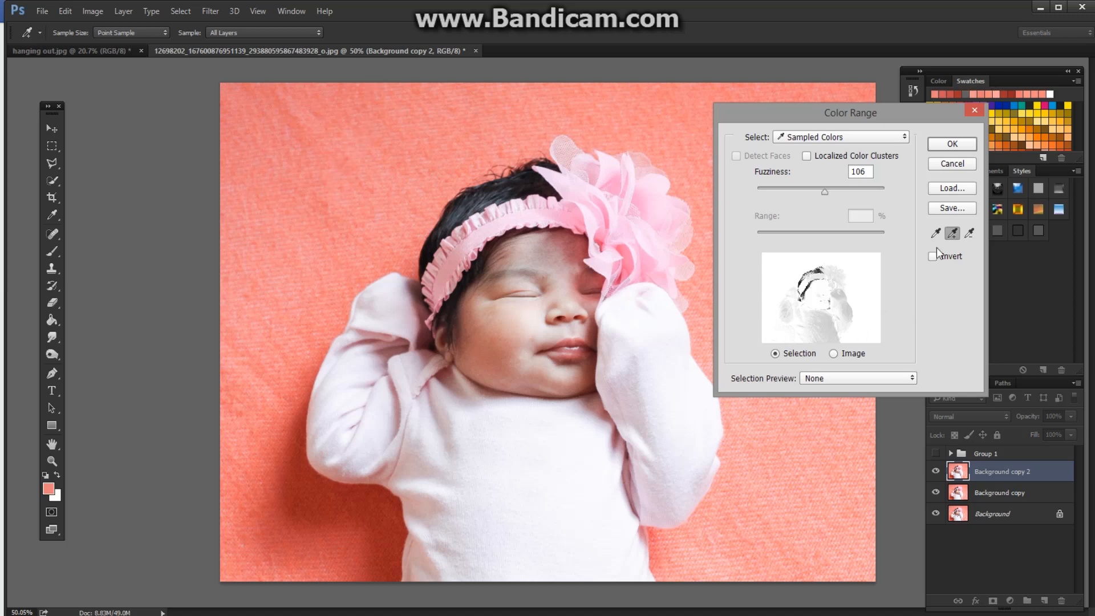
left_click(954, 146)
key("s")
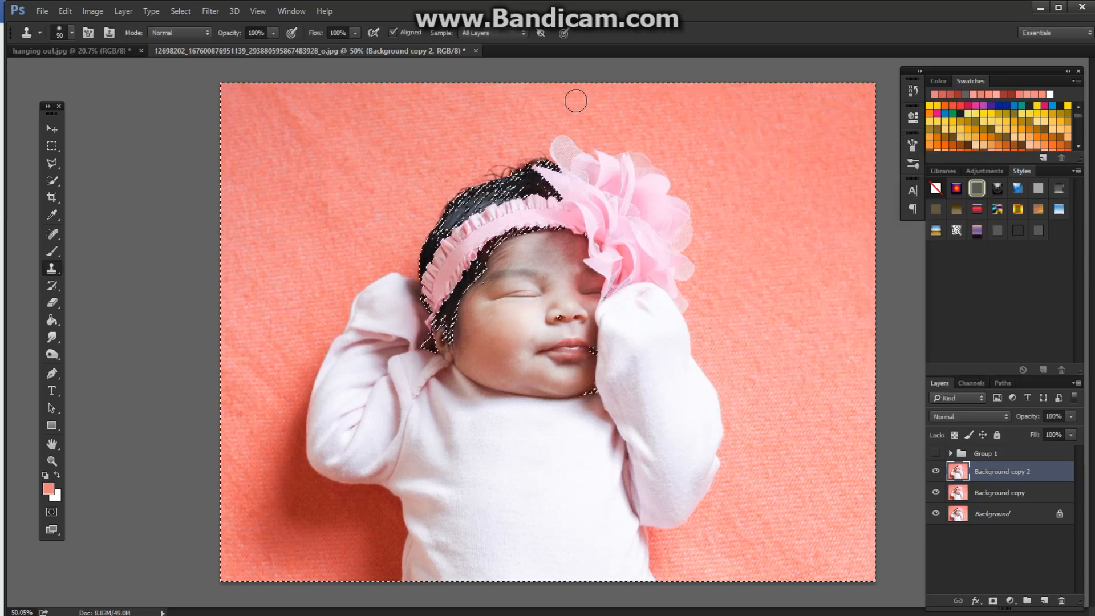
left_click(475, 161)
key("ctrl+z")
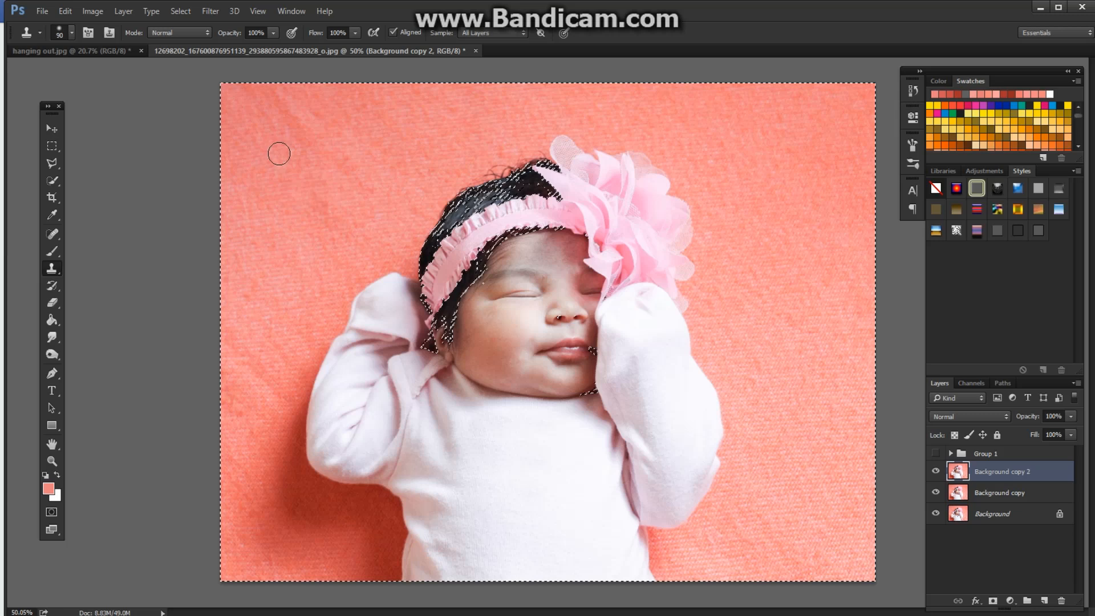
- Recolour the selected area with Hue/Saturation, using Hue -32, Saturation -31 and Lightness 0
left_click(97, 15)
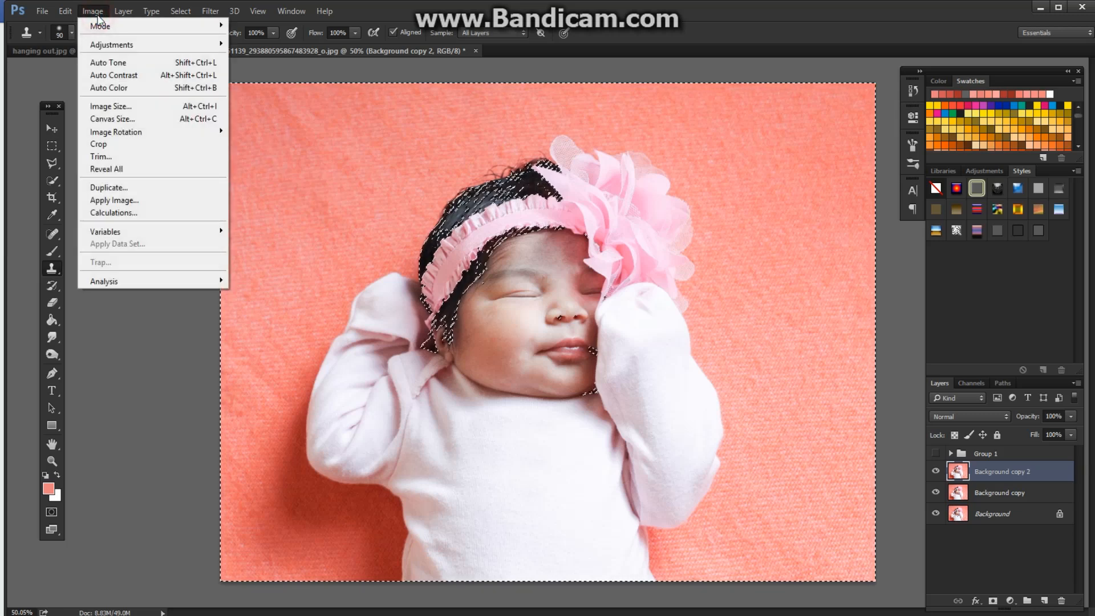
mouse_move(117, 53)
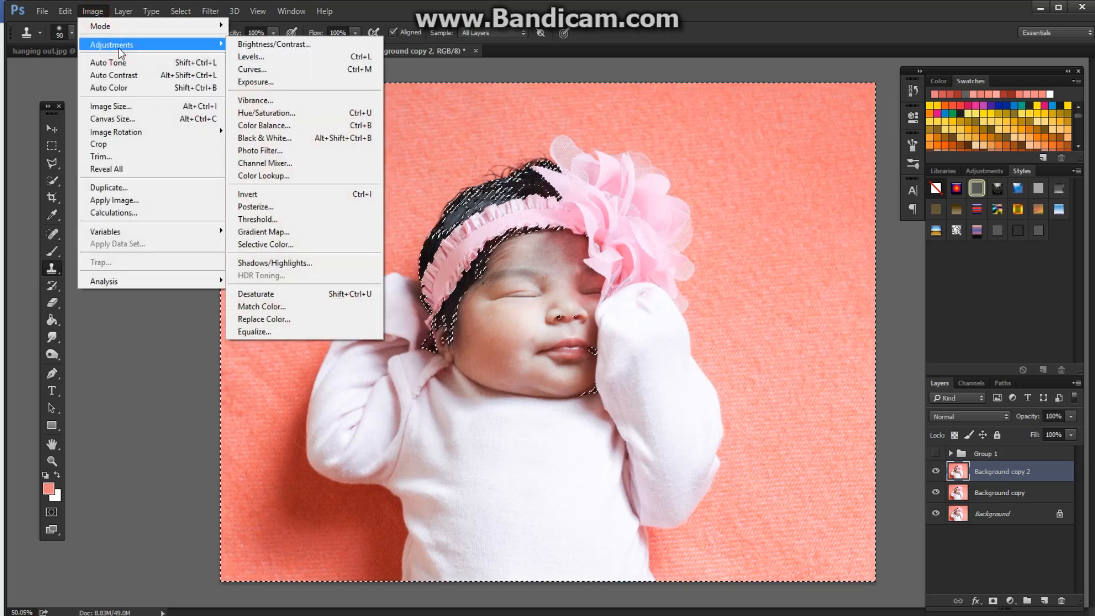
left_click(284, 113)
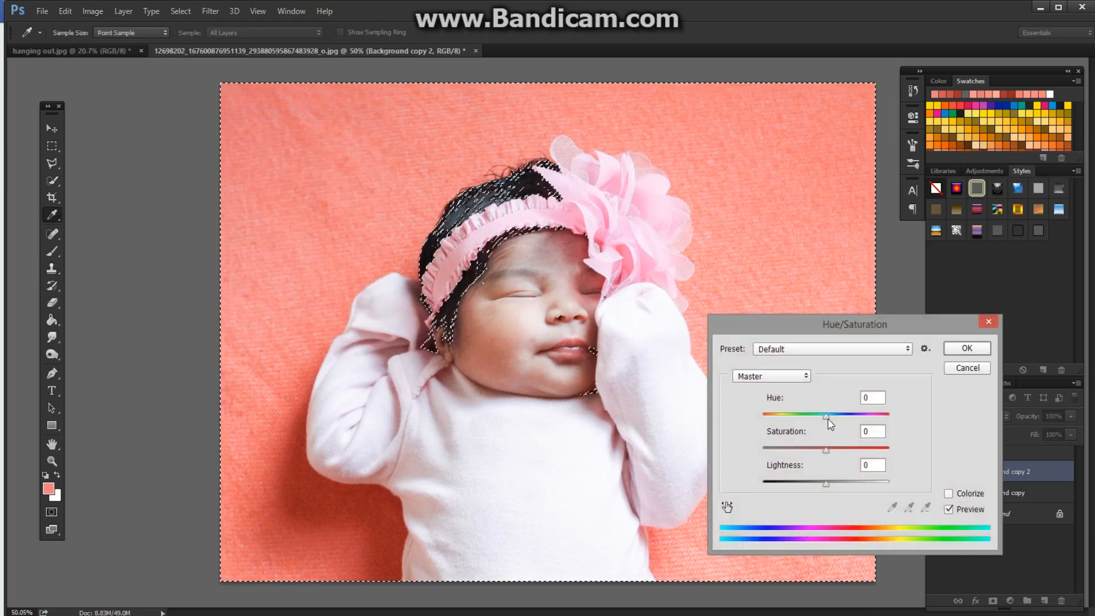
left_click_drag(826, 419, 826, 475)
left_click(824, 482)
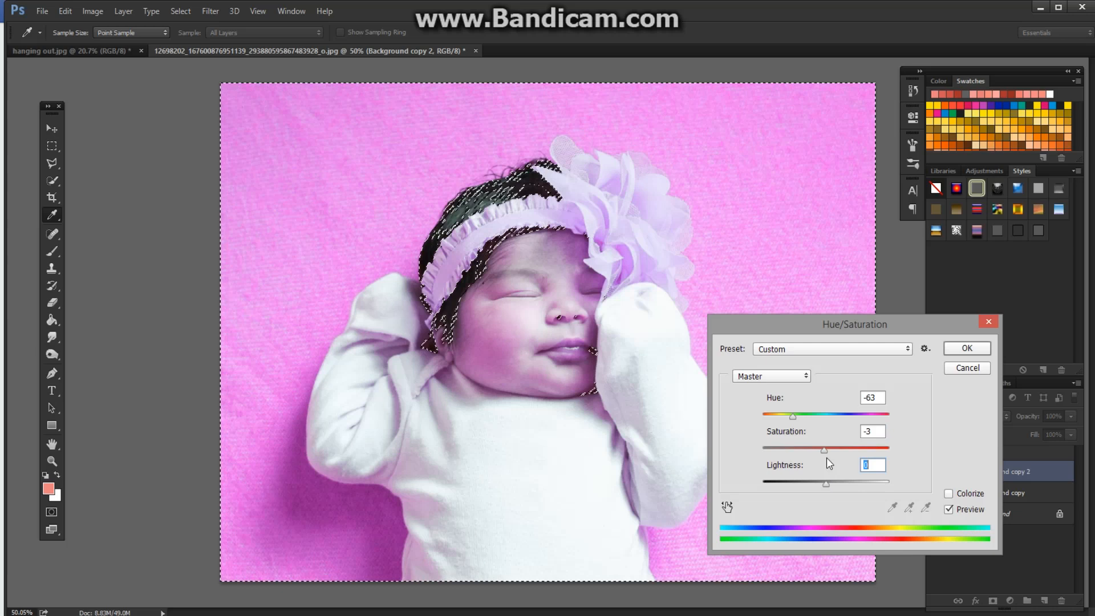
left_click_drag(793, 416, 806, 416)
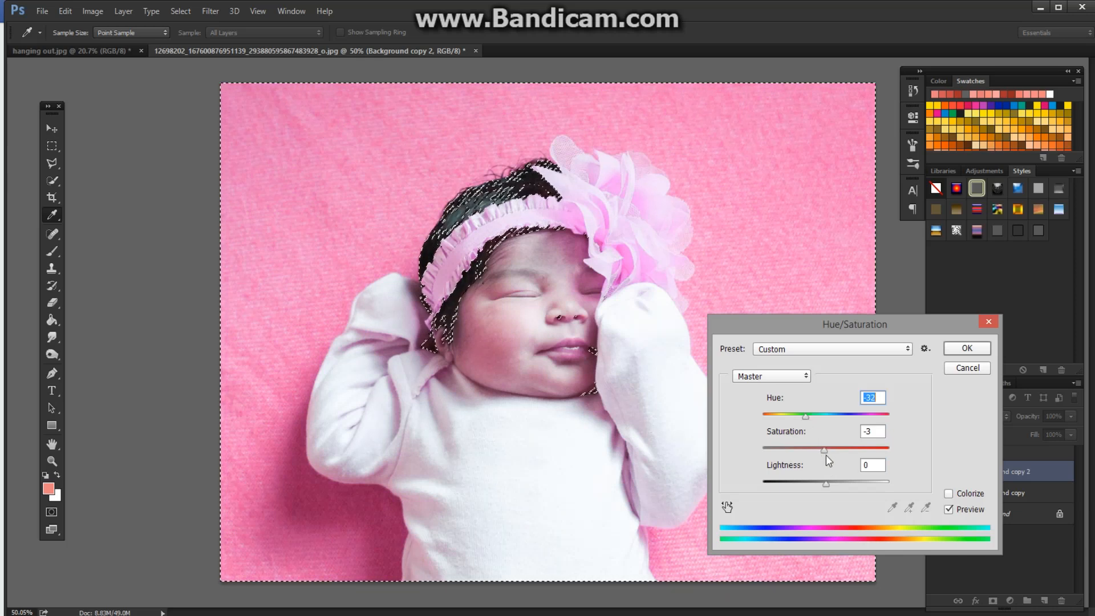
left_click_drag(821, 447, 805, 456)
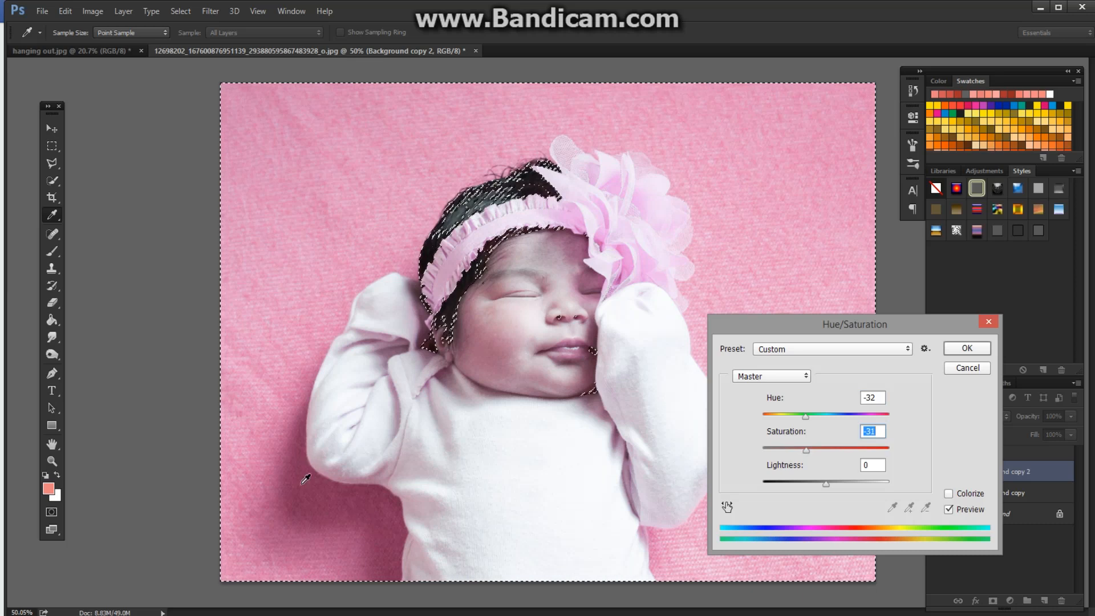
left_click(980, 348)
key("s")
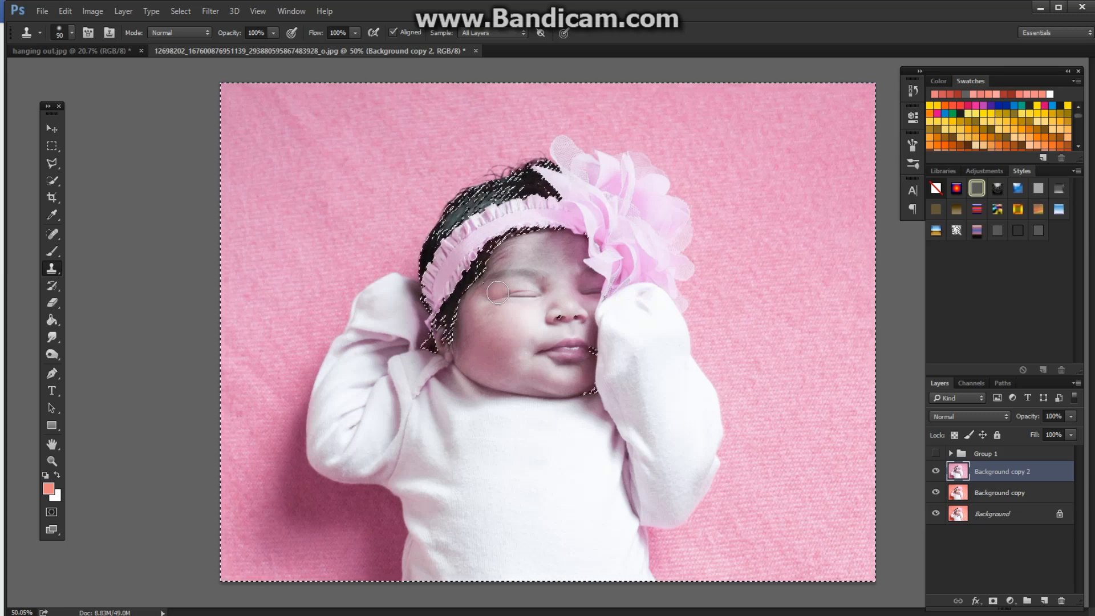
- Deselect the selection and add a layer mask to the Background copy 2 layer
left_click(186, 13)
left_click(189, 37)
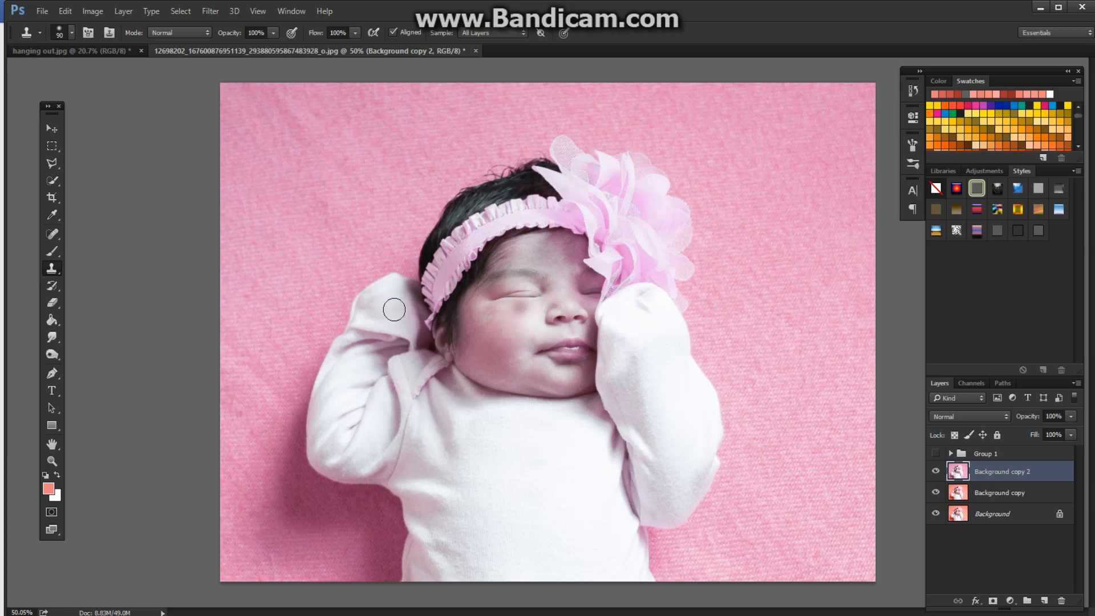
left_click(993, 602)
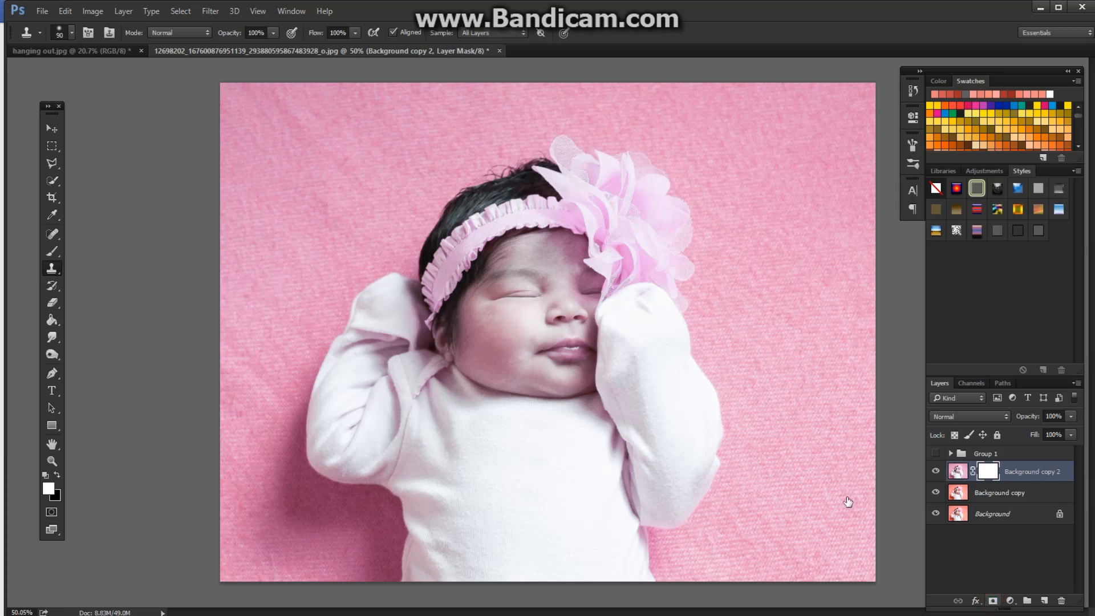
- Paint black on the mask over the baby, clothes and headband, raising brush opacity to 100% to restore their original colours
left_click(58, 473)
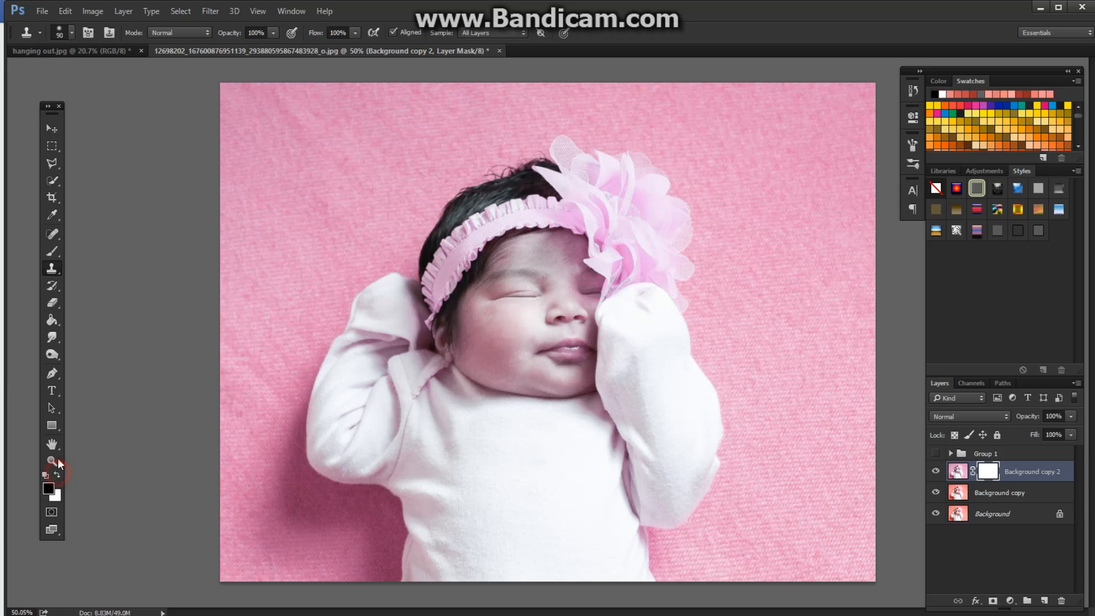
left_click(52, 251)
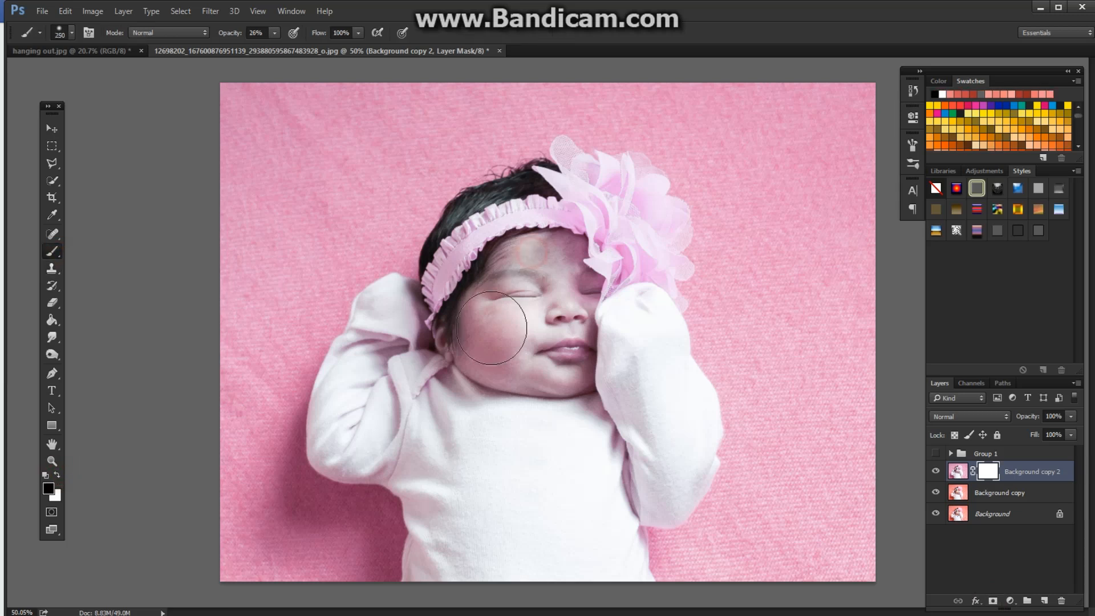
mouse_move(535, 365)
left_mouse_down()
mouse_move(551, 261)
mouse_move(583, 237)
left_mouse_up()
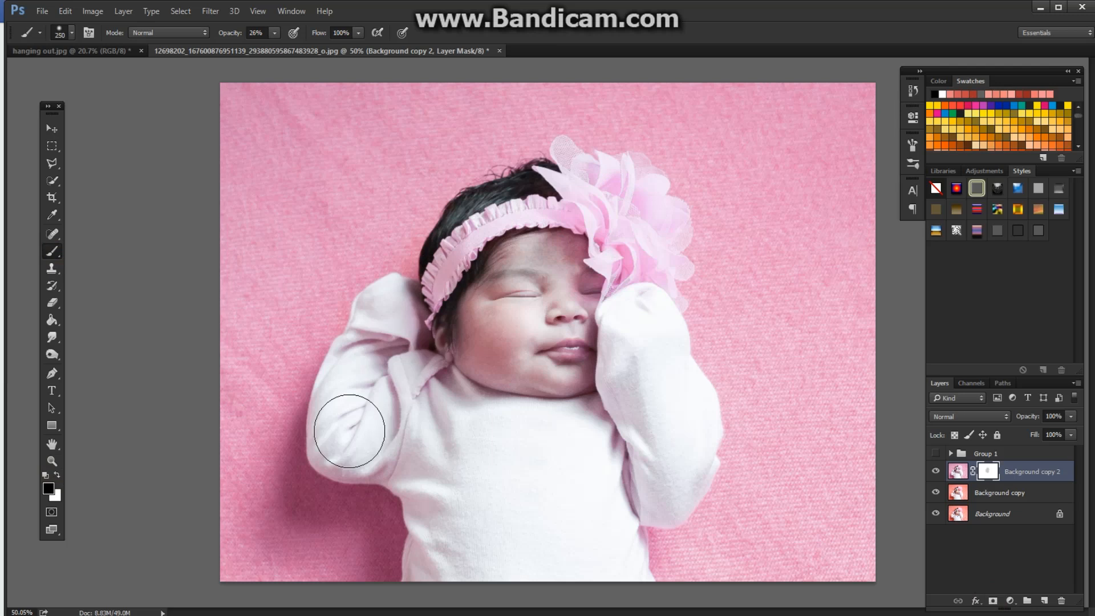
mouse_move(463, 373)
left_mouse_down()
mouse_move(464, 481)
mouse_move(491, 454)
left_mouse_up()
left_click_drag(225, 36, 254, 34)
mouse_move(570, 224)
left_mouse_down()
mouse_move(635, 306)
mouse_move(625, 166)
mouse_move(579, 169)
mouse_move(572, 223)
mouse_move(447, 268)
mouse_move(545, 346)
mouse_move(564, 245)
mouse_move(628, 335)
mouse_move(658, 483)
mouse_move(601, 494)
mouse_move(528, 532)
mouse_move(438, 408)
mouse_move(379, 384)
mouse_move(371, 391)
mouse_move(447, 530)
mouse_move(535, 567)
mouse_move(599, 547)
mouse_move(605, 354)
mouse_move(485, 358)
mouse_move(551, 316)
mouse_move(604, 203)
mouse_move(636, 256)
mouse_move(599, 179)
left_mouse_up()
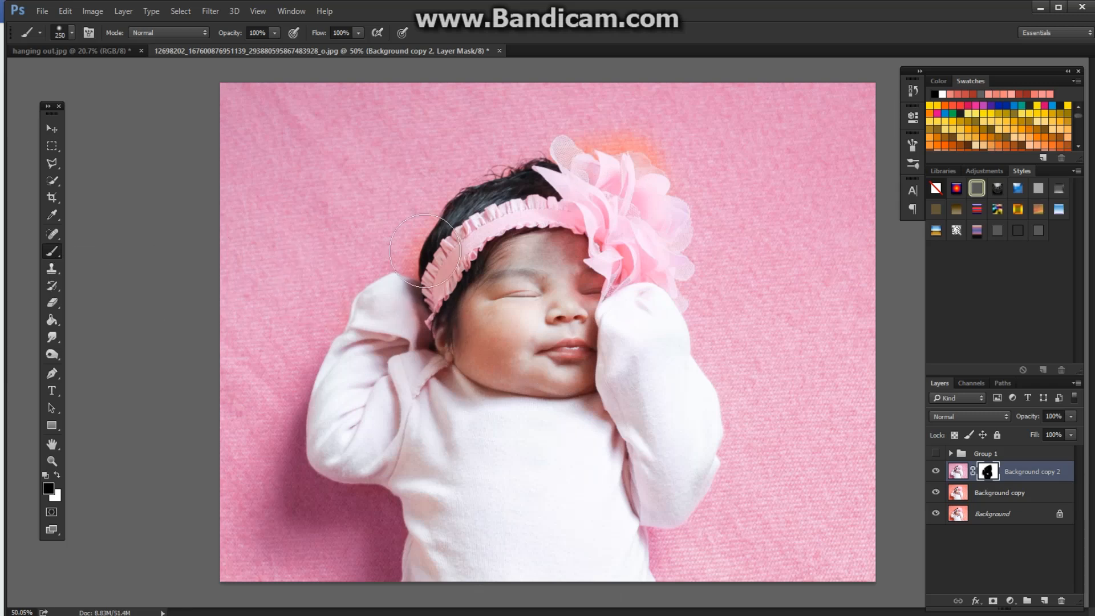
left_click(450, 258)
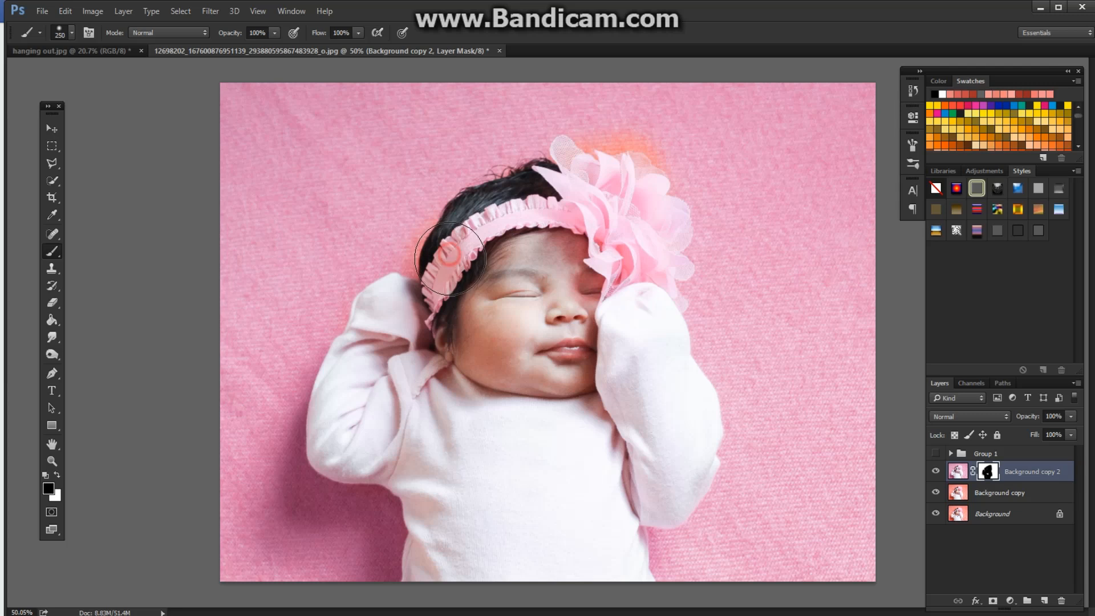
- Paint white on the mask with a 175 px brush to remove the orange halos beside the hair and flower
key("x")
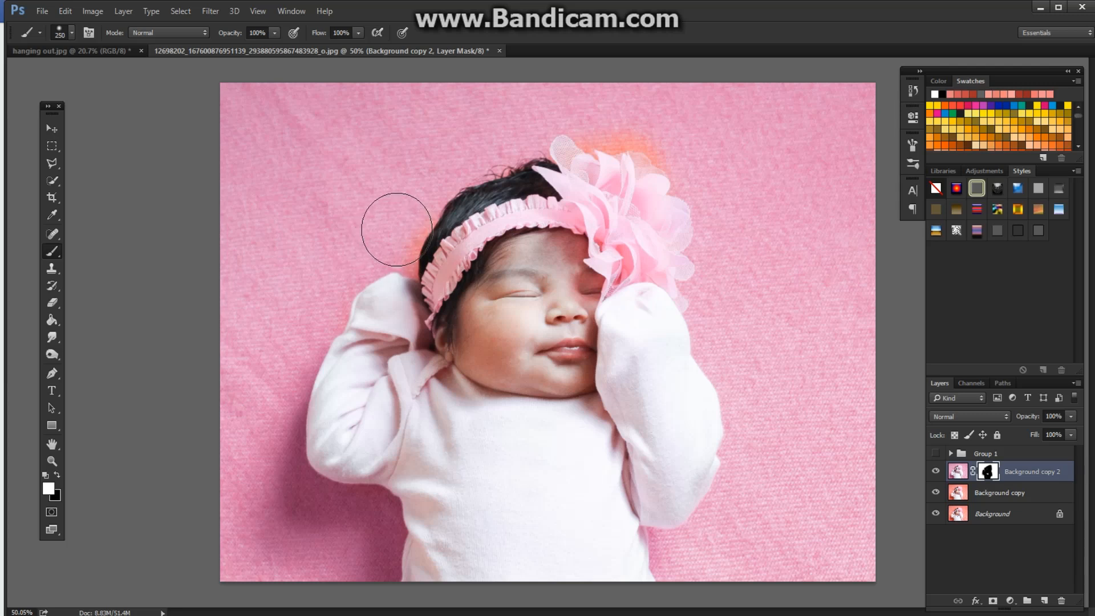
key("bracketleft")
key("bracketleft")
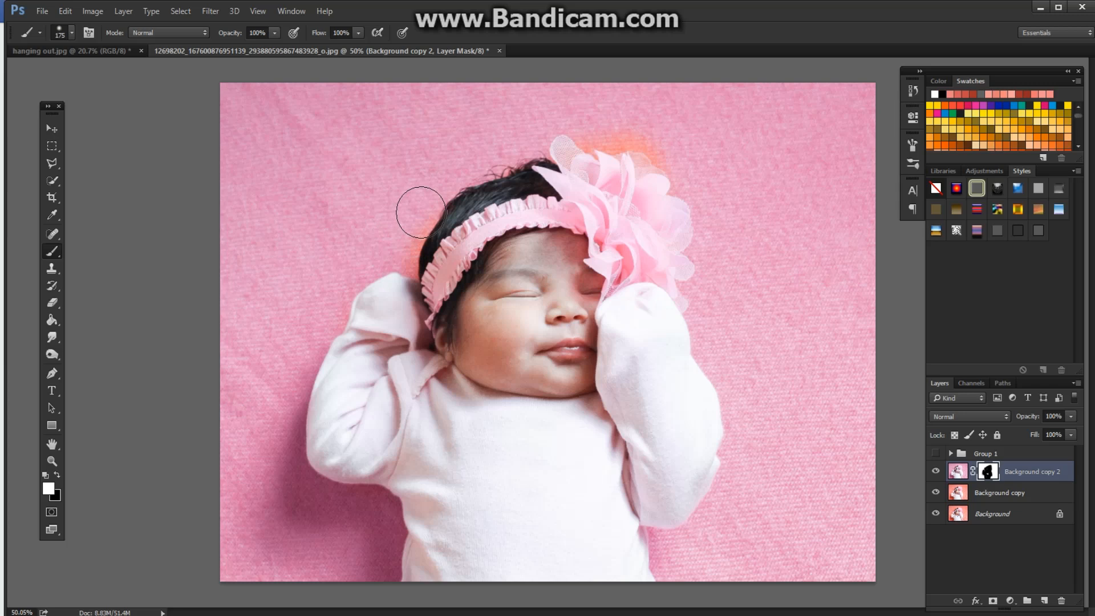
left_click_drag(419, 212, 405, 252)
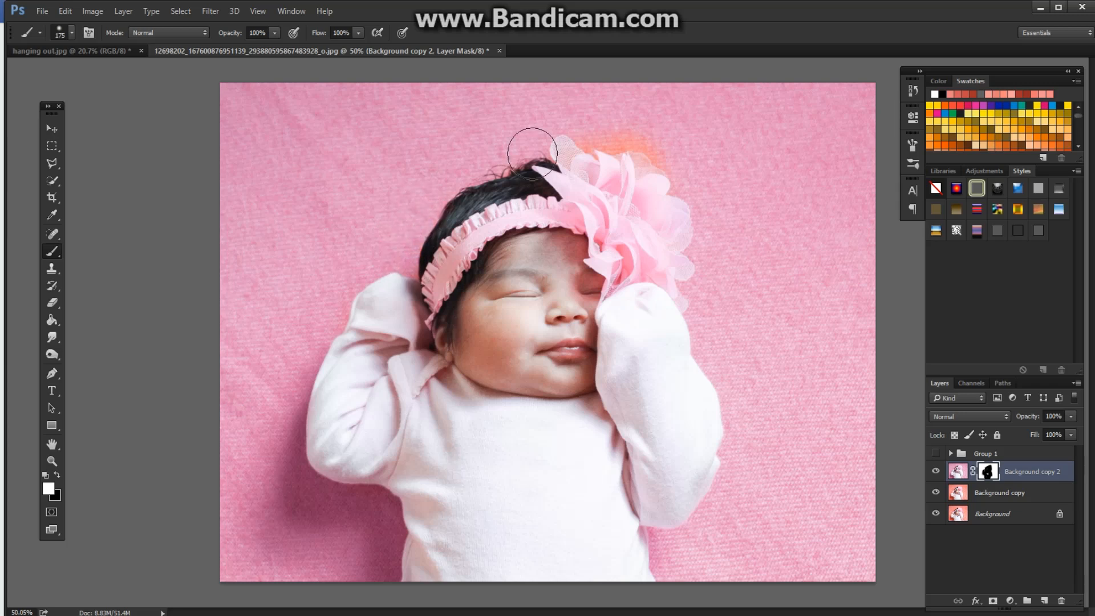
mouse_move(587, 119)
left_mouse_down()
mouse_move(599, 159)
mouse_move(613, 146)
mouse_move(669, 142)
left_mouse_up()
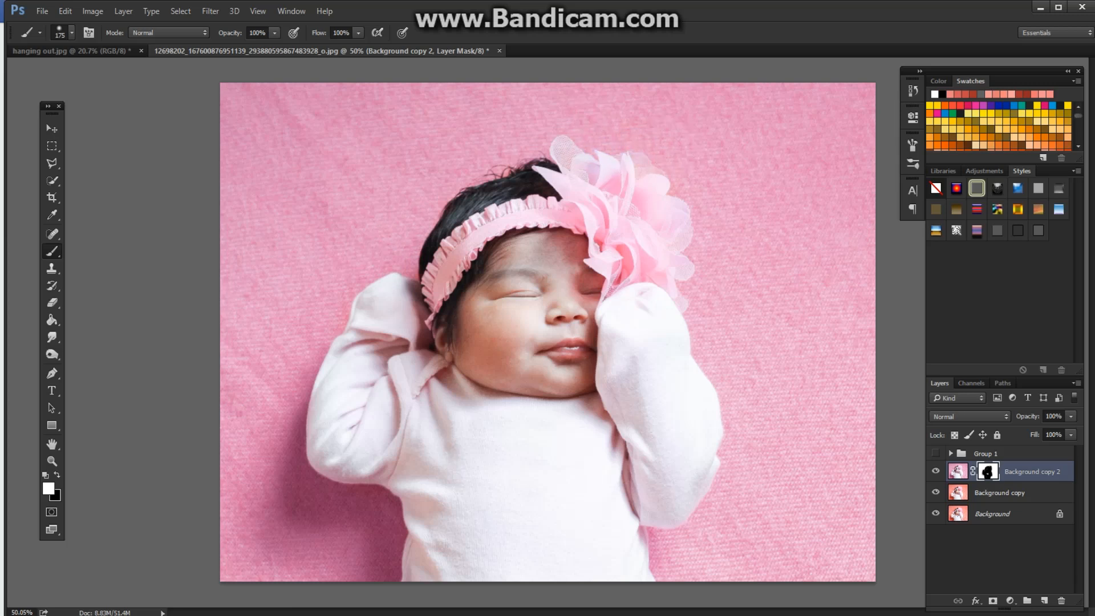
- Paint white on the mask over the baby's cheek and eye area, reducing the brush opacity to 19%
mouse_move(520, 357)
left_mouse_down()
mouse_move(494, 343)
mouse_move(499, 275)
mouse_move(484, 323)
mouse_move(488, 369)
mouse_move(509, 350)
left_mouse_up()
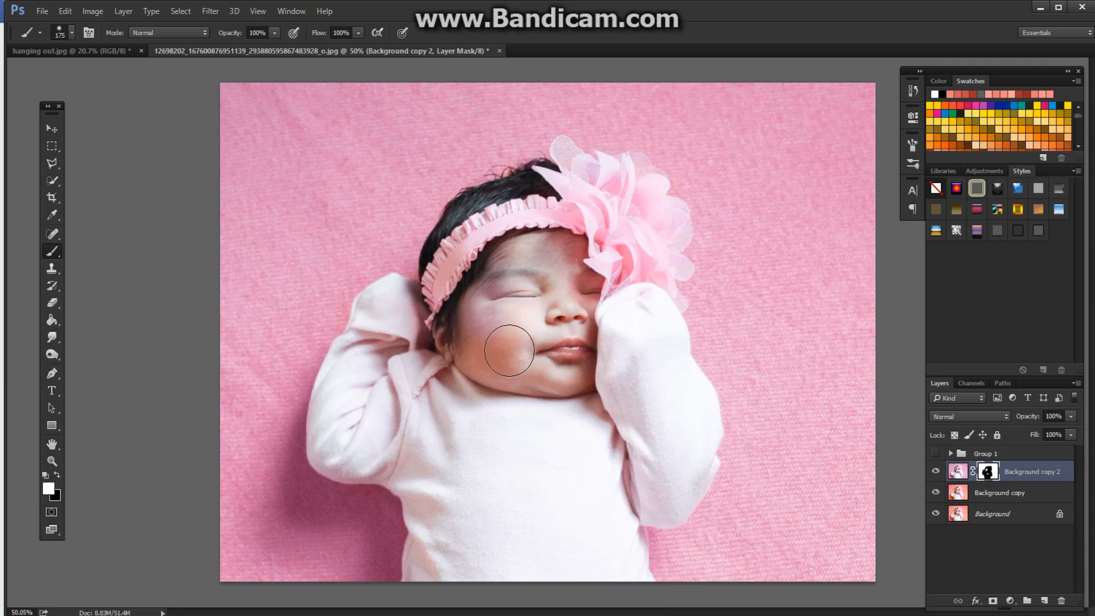
mouse_move(510, 350)
left_mouse_down()
mouse_move(500, 319)
mouse_move(491, 325)
left_mouse_up()
left_click_drag(234, 34, 211, 39)
mouse_move(494, 338)
left_mouse_down()
mouse_move(486, 359)
mouse_move(477, 332)
mouse_move(491, 349)
mouse_move(467, 345)
mouse_move(479, 356)
left_mouse_up()
mouse_move(480, 320)
left_mouse_down()
mouse_move(524, 303)
mouse_move(498, 313)
left_mouse_up()
left_click_drag(479, 348, 480, 319)
left_click(525, 282)
- Paint black on the mask across the face at 19% opacity, and compare with Background copy 2 hidden and shown
key("x")
left_click(483, 319)
mouse_move(483, 319)
left_mouse_down()
mouse_move(509, 346)
mouse_move(505, 365)
mouse_move(501, 302)
mouse_move(484, 336)
mouse_move(519, 308)
mouse_move(542, 365)
mouse_move(562, 373)
left_mouse_up()
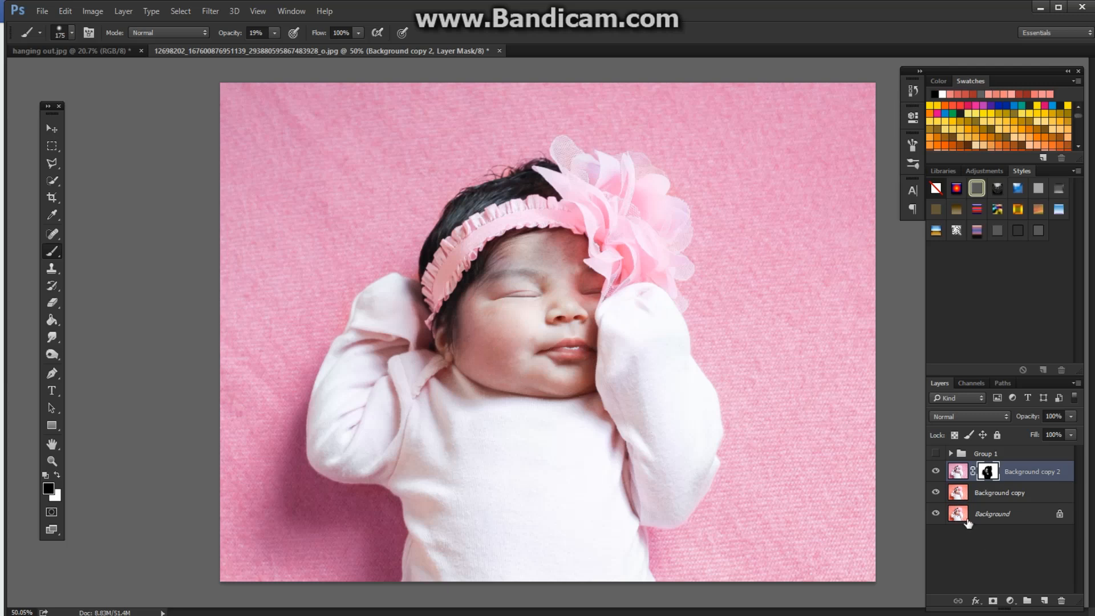
left_click(936, 473)
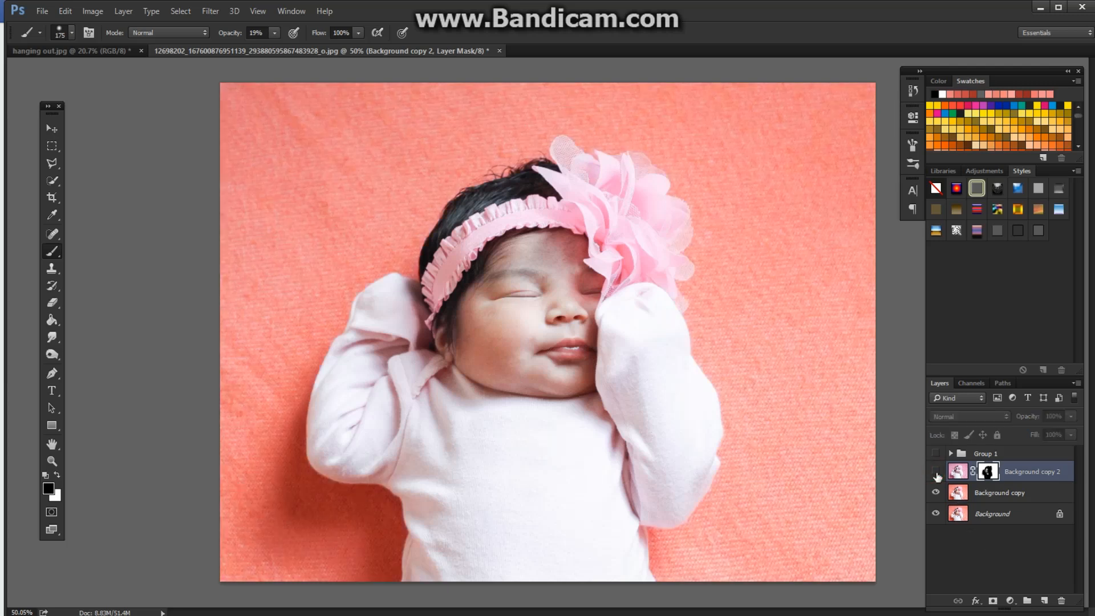
left_click(935, 472)
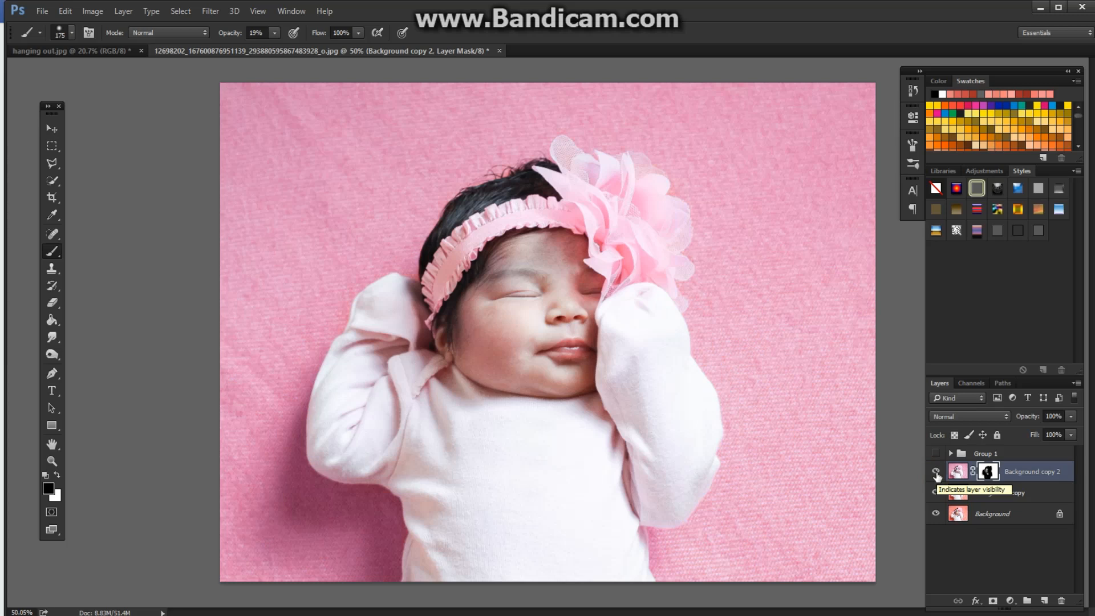